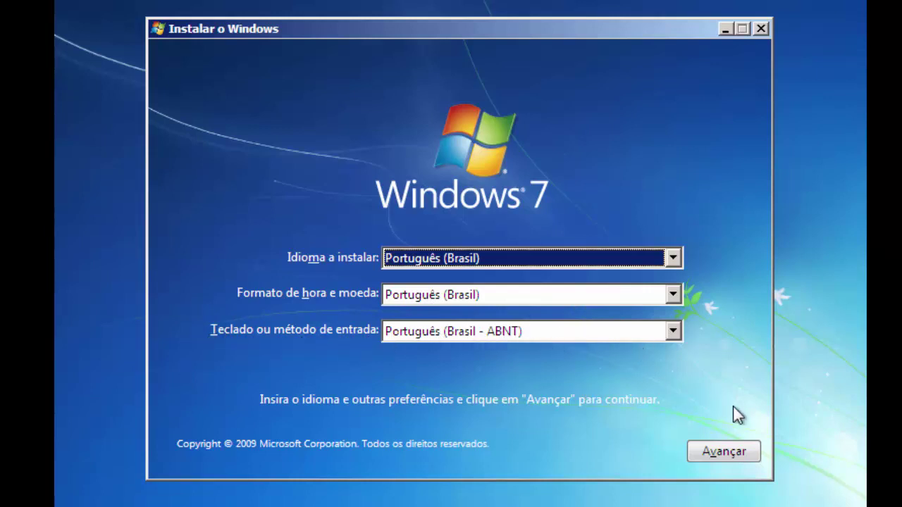
Step: Start the Windows 7 installation with the Português (Brasil) language settings and accept the licence terms
left_click(727, 454)
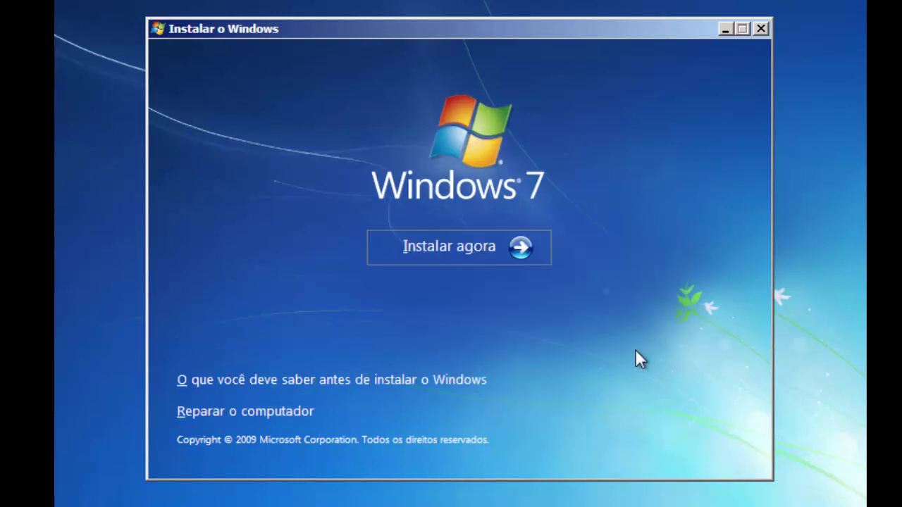
left_click(429, 250)
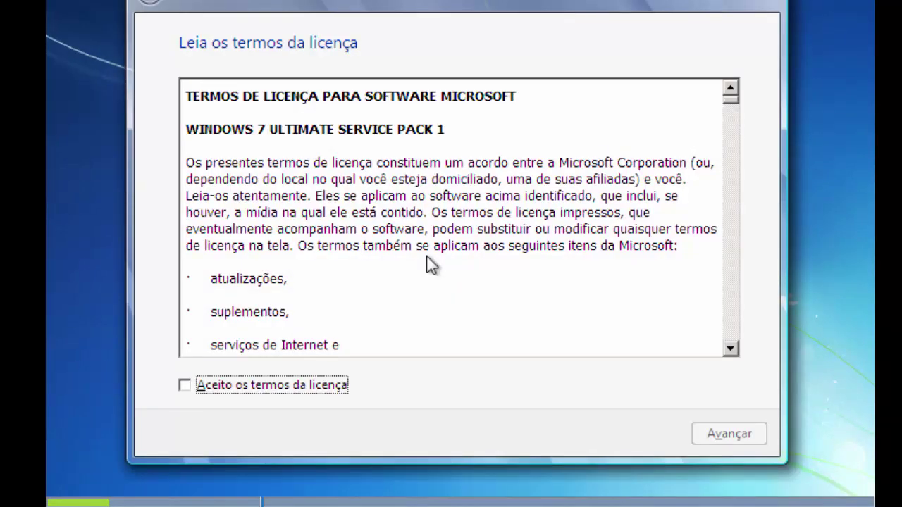
left_click(190, 386)
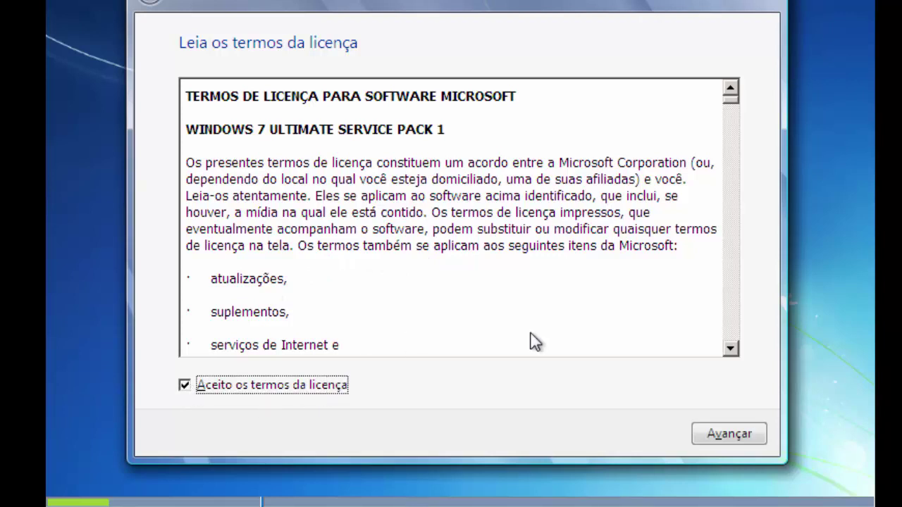
left_click(730, 434)
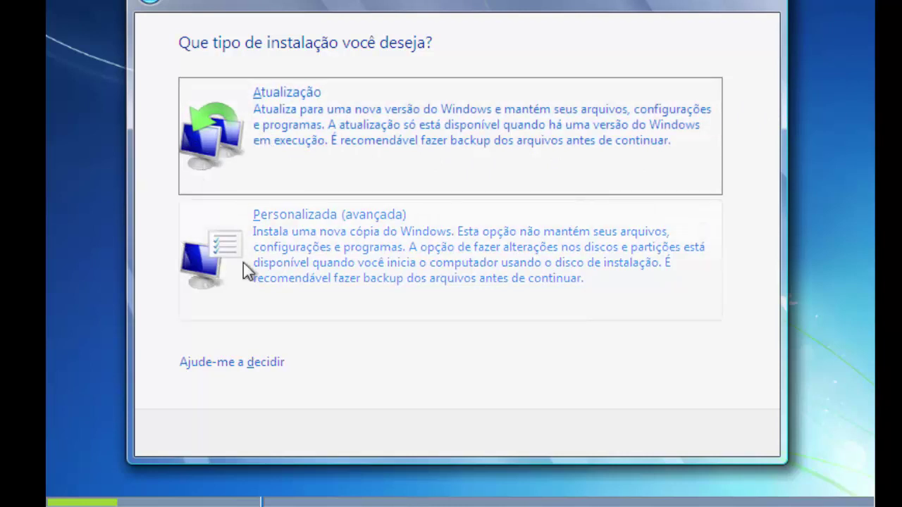
Step: Choose the custom (advanced) installation and install Windows on a new 32768 MB partition created from Disk 0's unallocated space
left_click(298, 234)
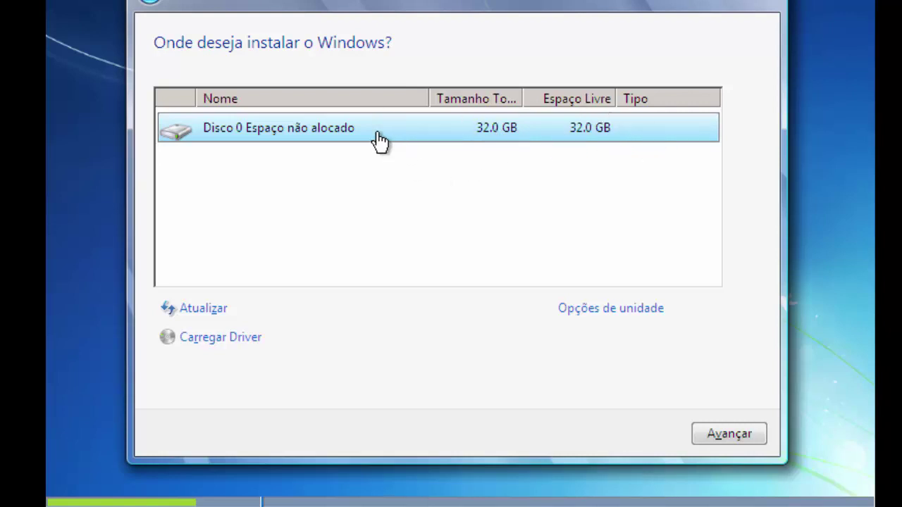
left_click(629, 310)
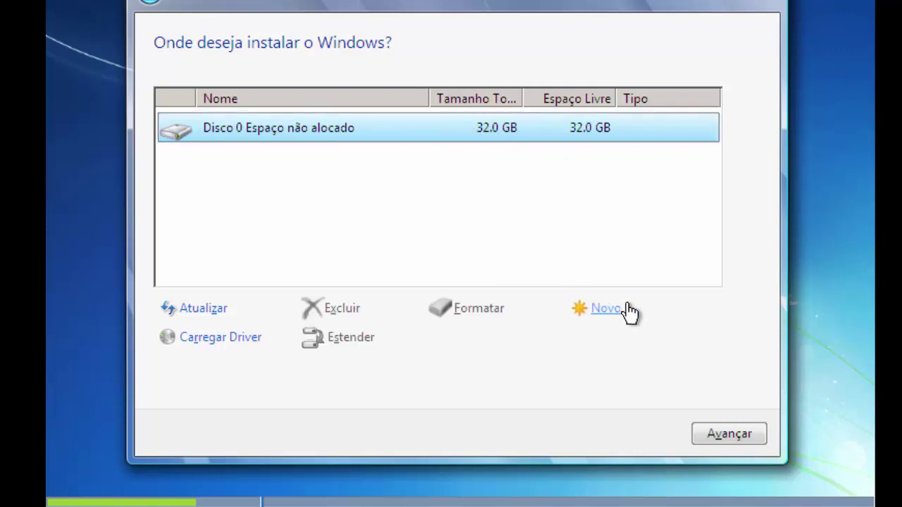
left_click(606, 310)
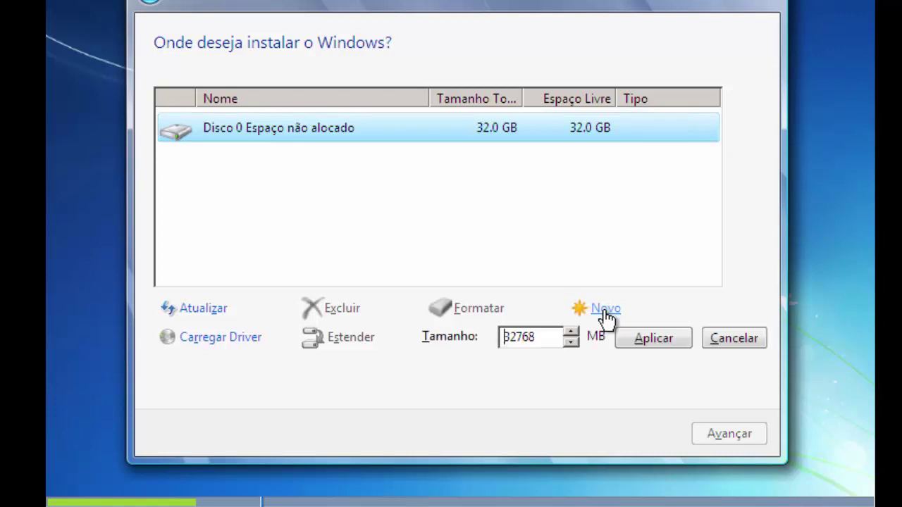
left_click(658, 343)
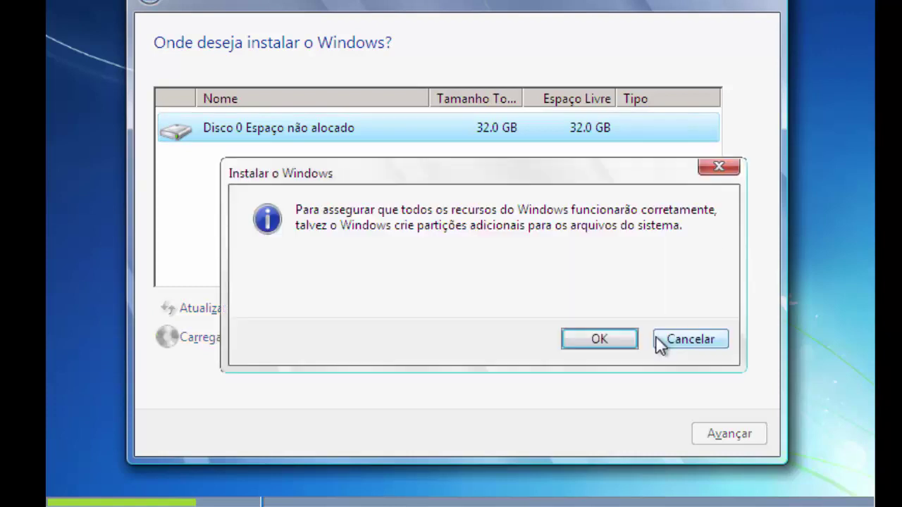
left_click(599, 340)
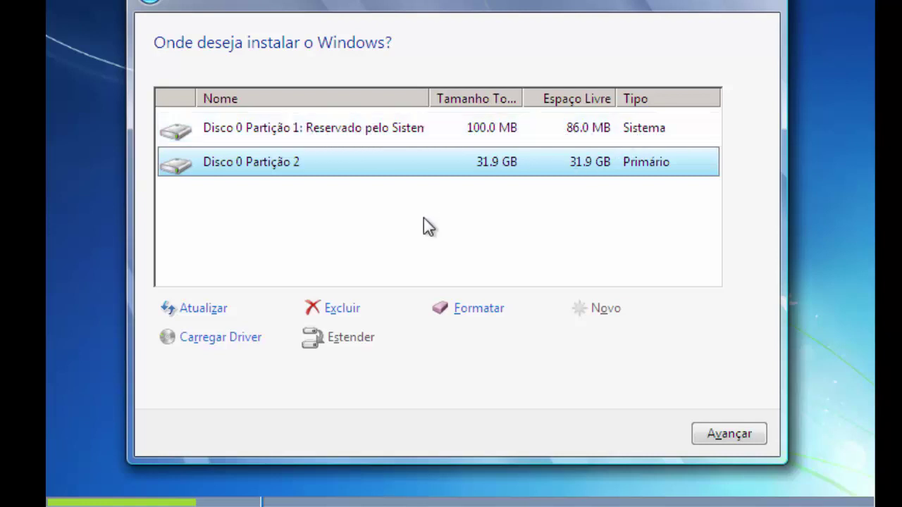
left_click(746, 434)
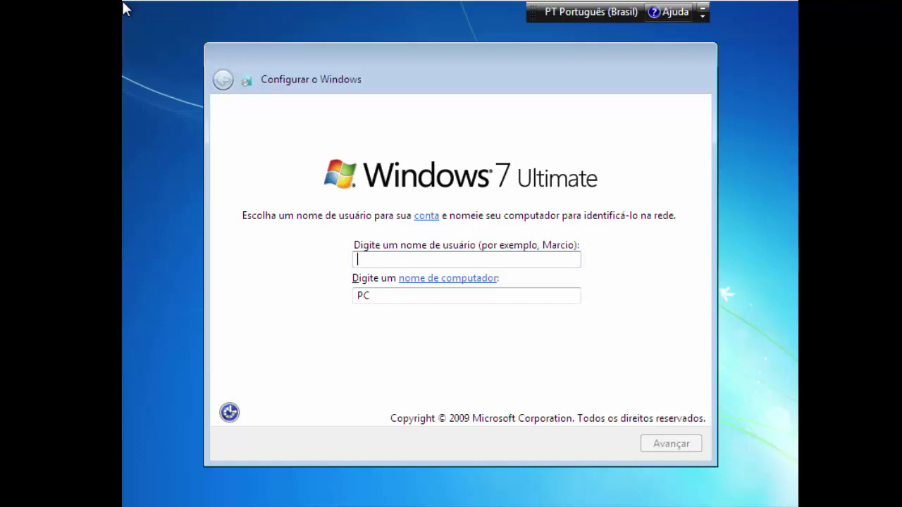
Step: Set the user name to Space Art and the computer name to SpaceArt-PC, leaving the account without a password
type("Sp")
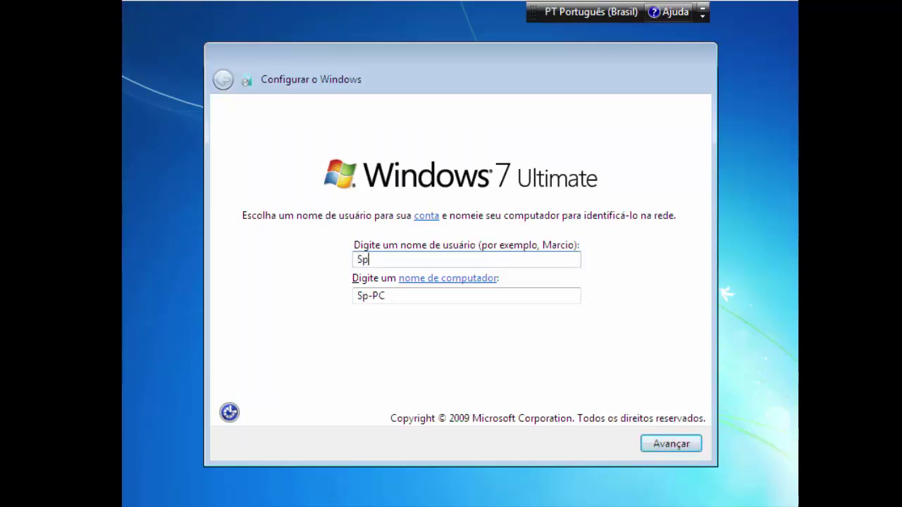
type("ace Art")
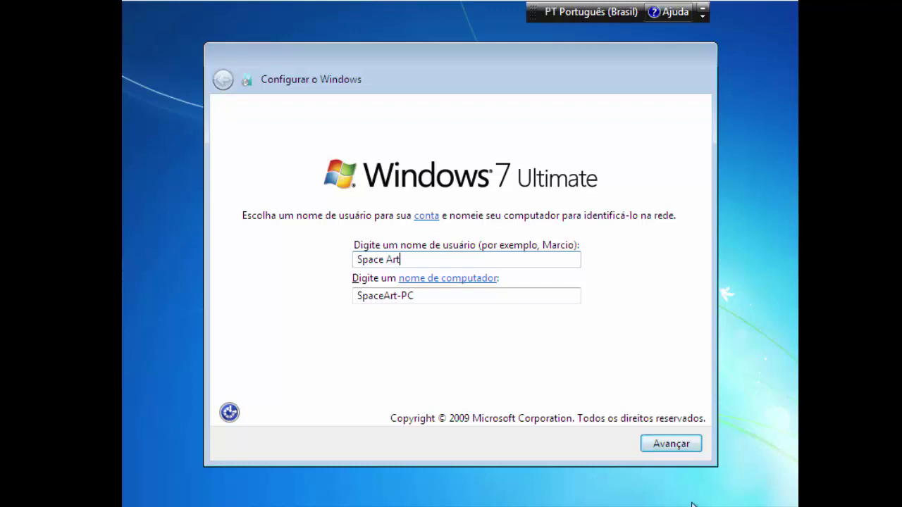
left_click(675, 446)
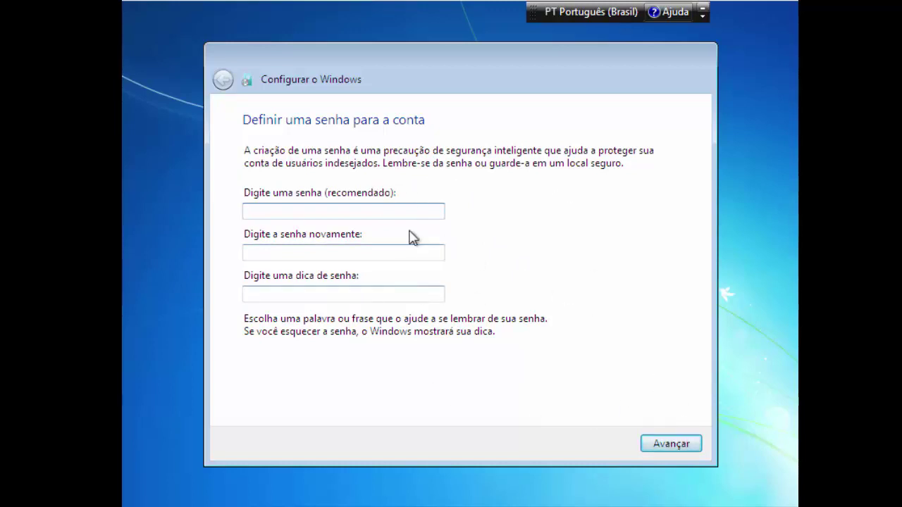
left_click(685, 445)
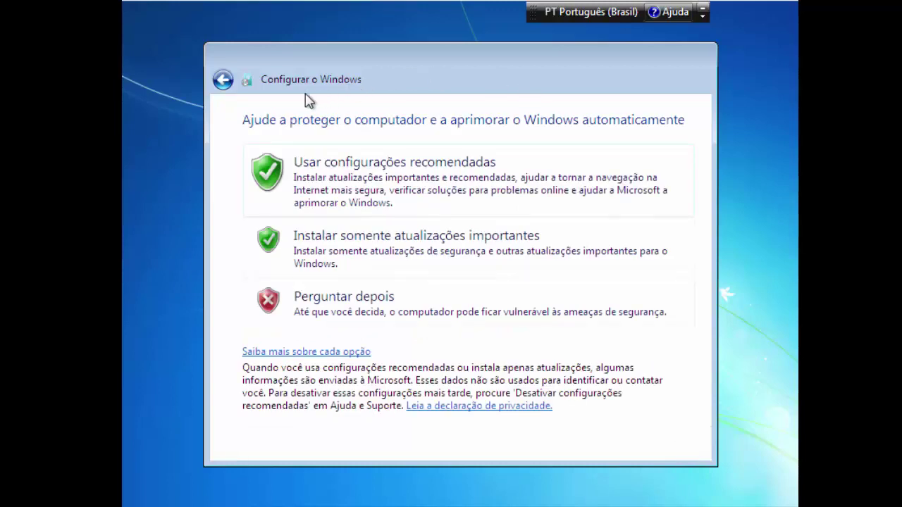
Step: Complete the Windows setup with the recommended update settings, the Brasília time zone and the home network location
left_click(422, 174)
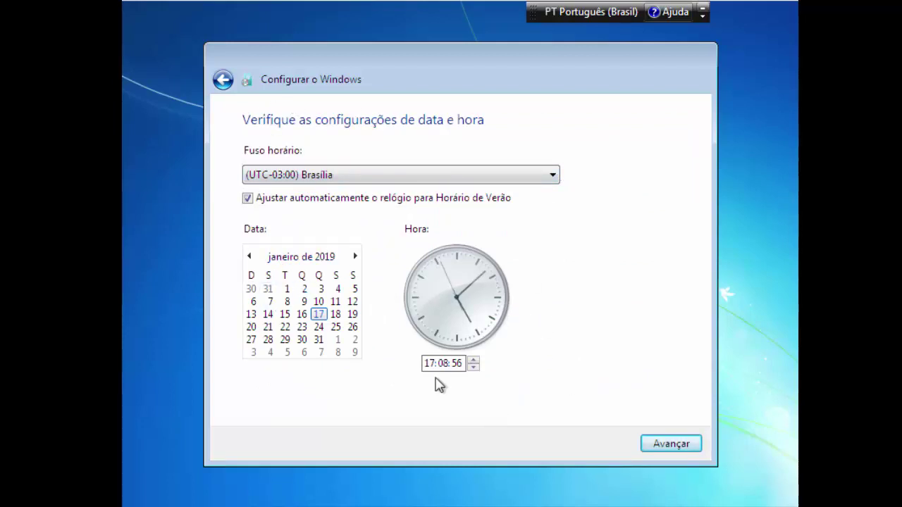
left_click(671, 444)
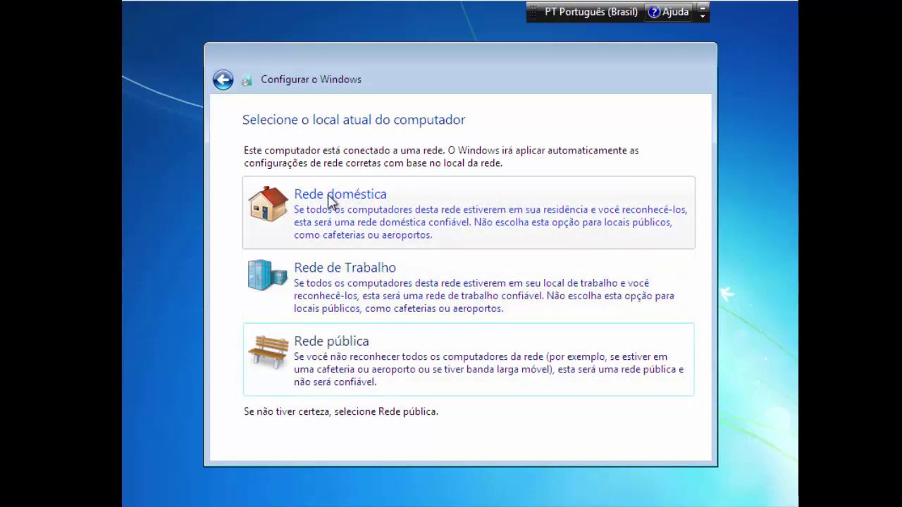
left_click(308, 209)
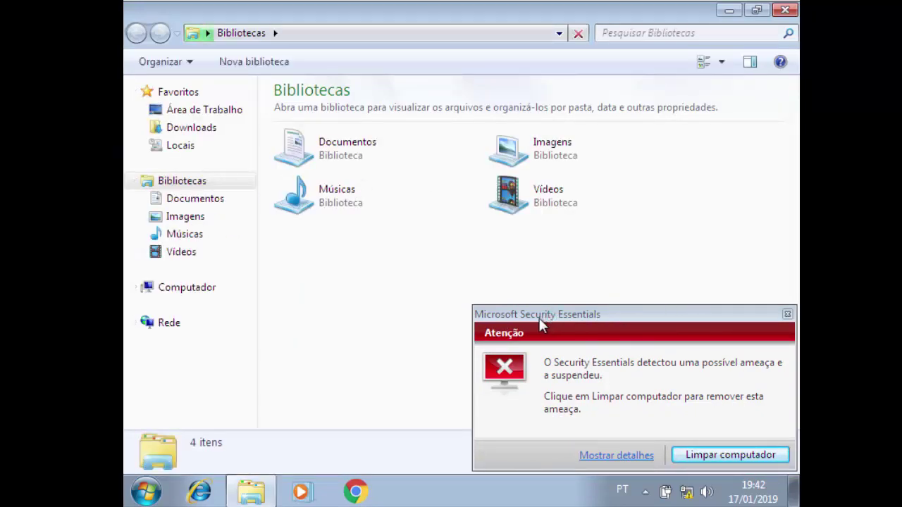
Step: Set the action for the detected HackTool:Win32/Keygen item to Permitir, apply it and close the Security Essentials alert
left_click(626, 455)
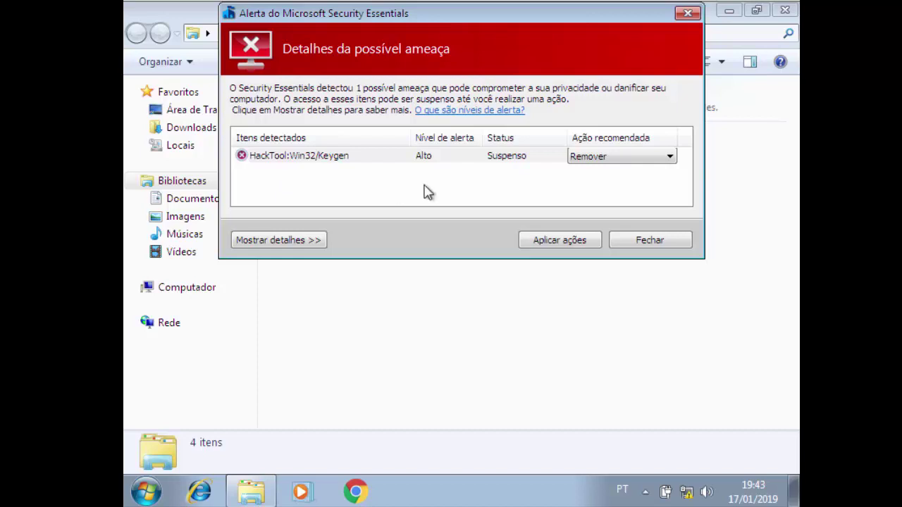
left_click(611, 157)
left_click(597, 194)
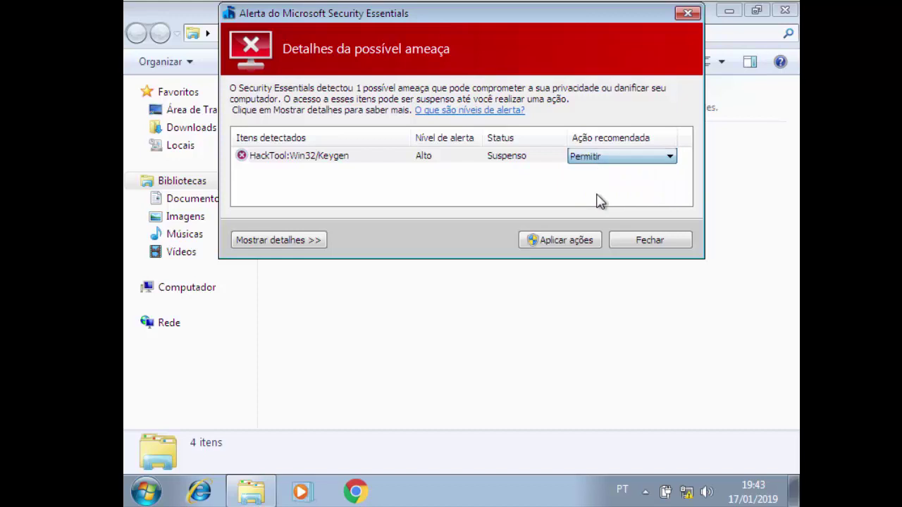
left_click(557, 241)
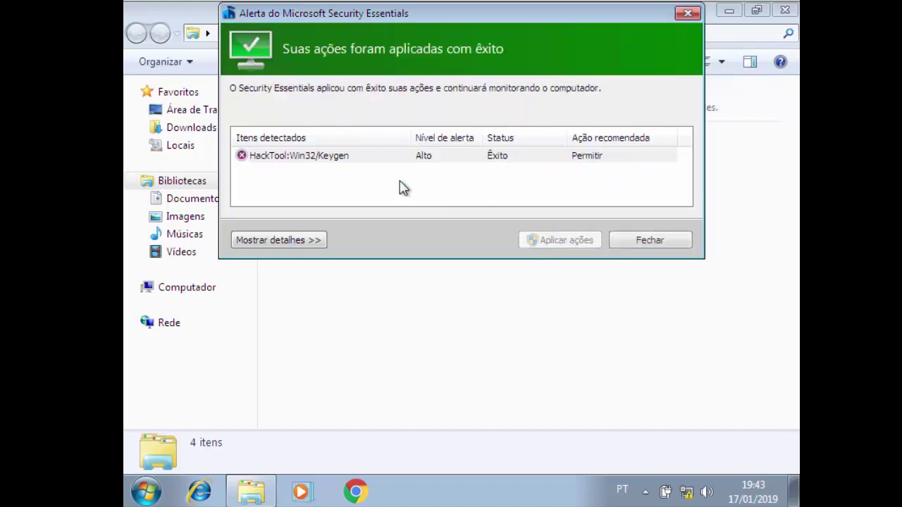
left_click(692, 11)
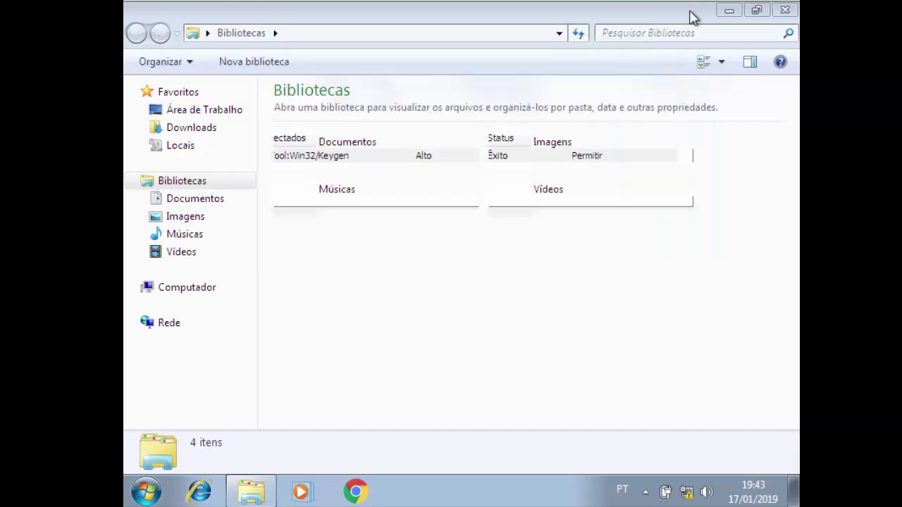
Step: Open the computer's system properties and review the Windows edition, hardware and activation details
left_click(180, 288)
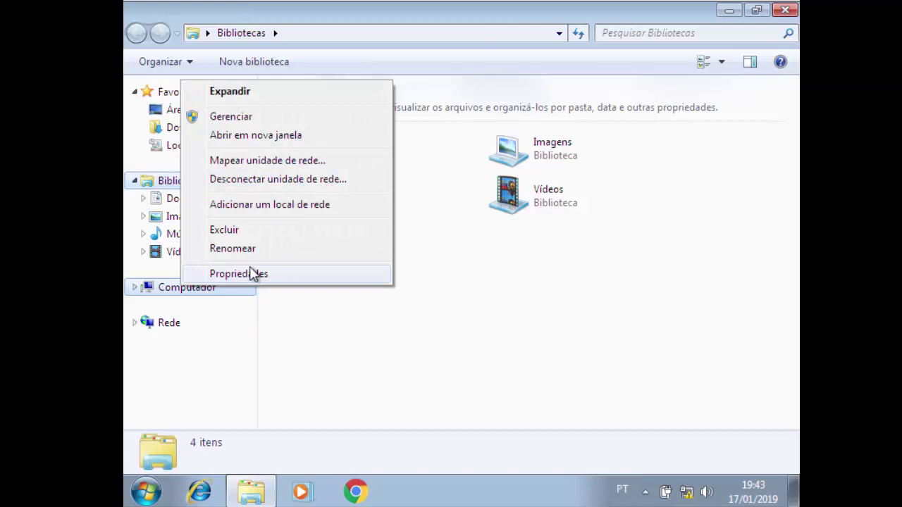
left_click(252, 275)
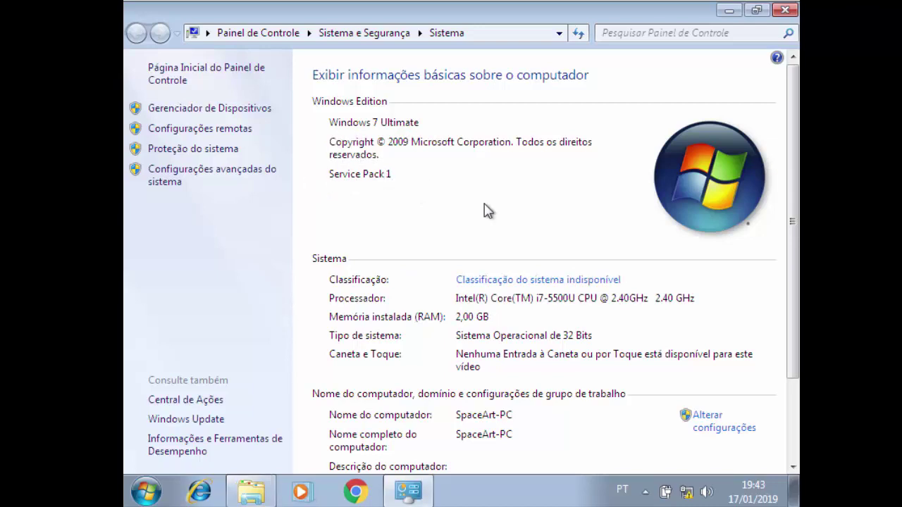
scroll(484, 222, "down", 3)
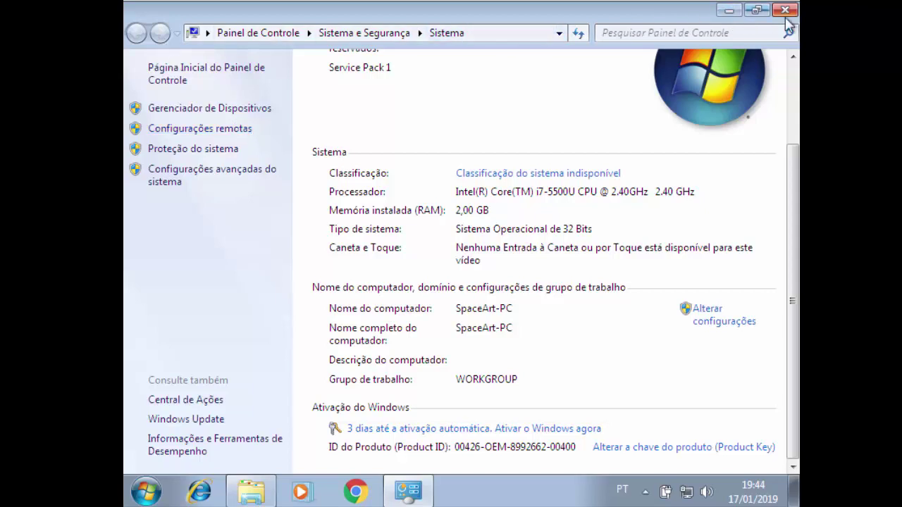
Step: Check the hardware list in Device Manager, and close all open windows to return to the desktop
left_click(210, 109)
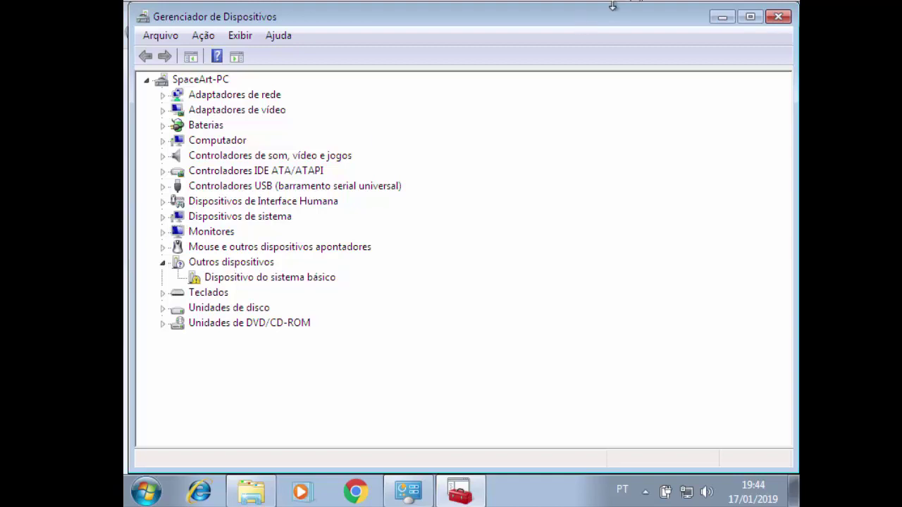
left_click(780, 20)
left_click(792, 13)
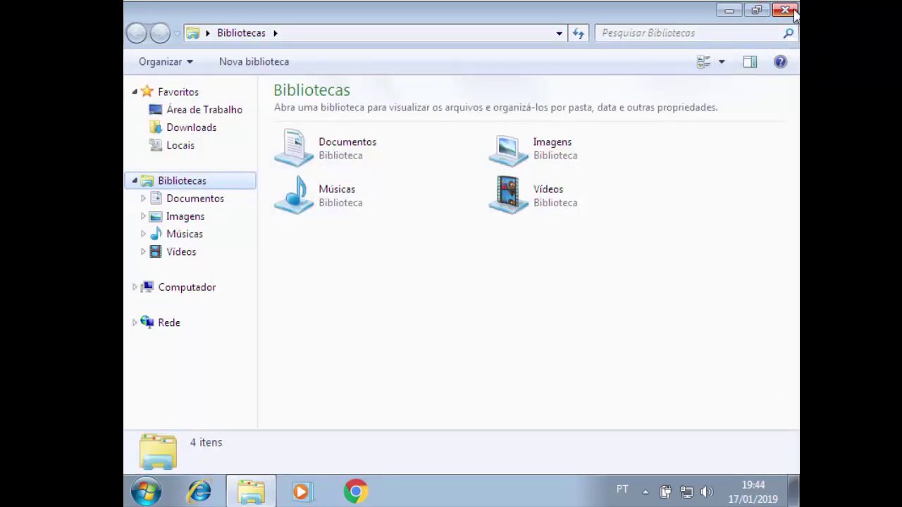
left_click(788, 10)
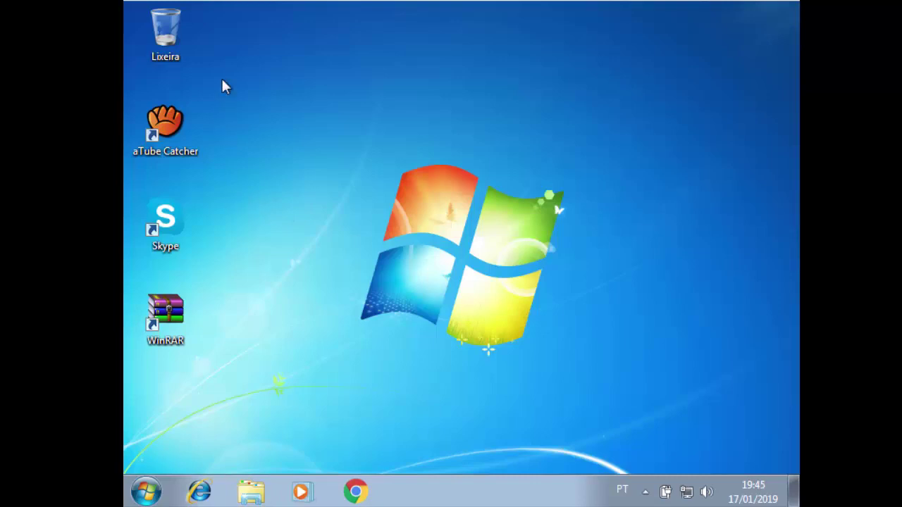
Step: Examine the list of all installed programs, including the contents of the Microsoft Office, Nero 7 Essentials and Skype folders
left_click(146, 493)
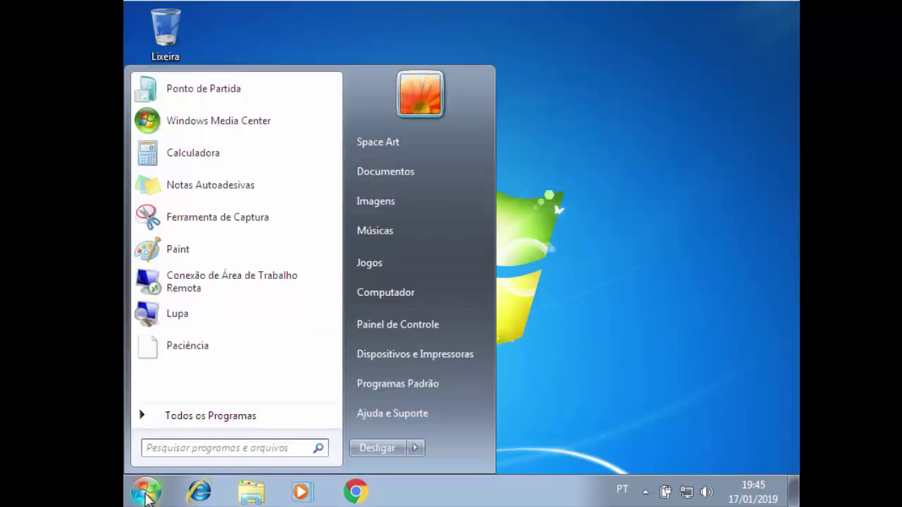
left_click(203, 420)
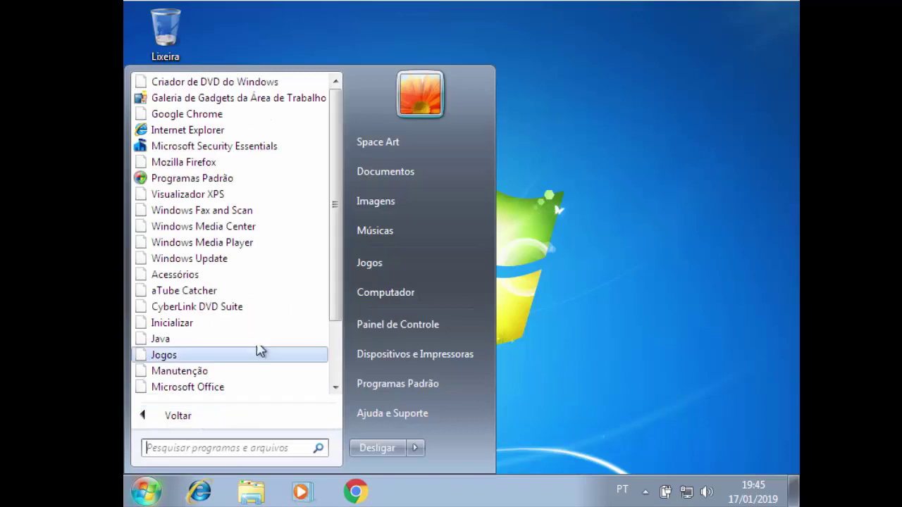
left_click_drag(337, 199, 342, 165)
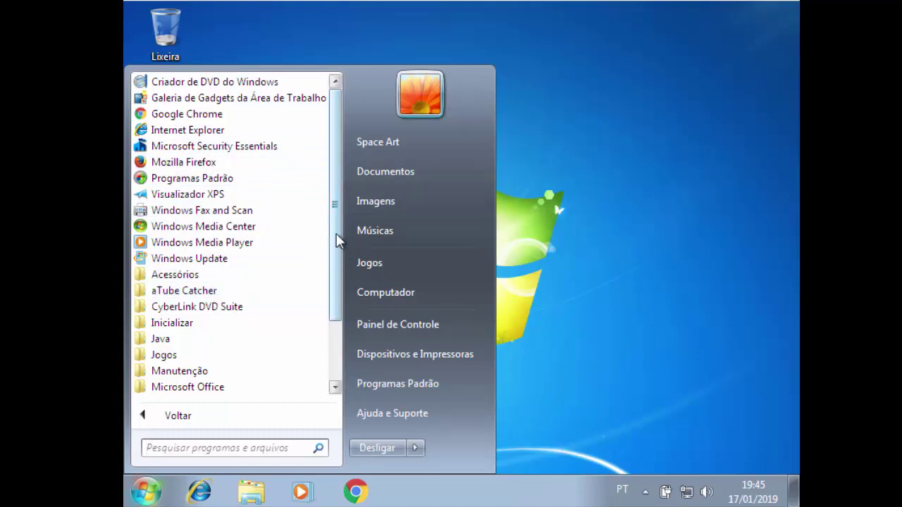
left_click_drag(336, 238, 336, 282)
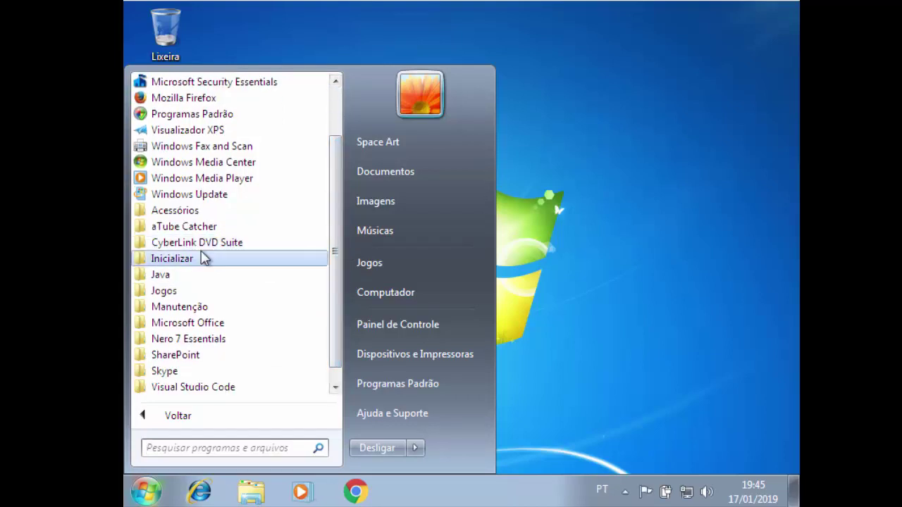
left_click(215, 328)
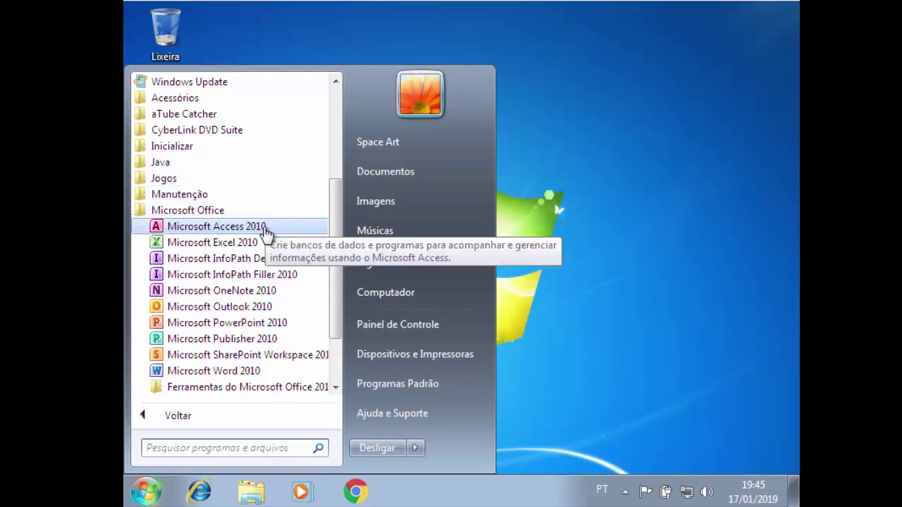
left_click(181, 212)
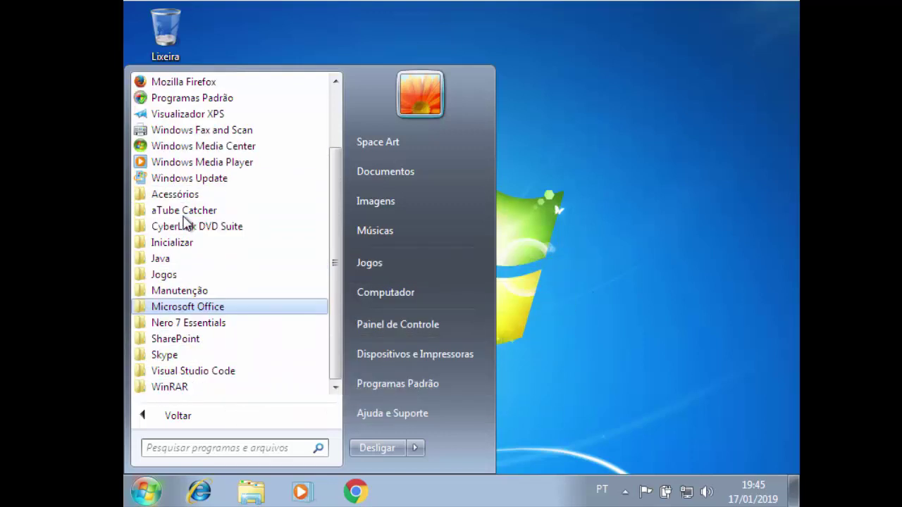
left_click(187, 325)
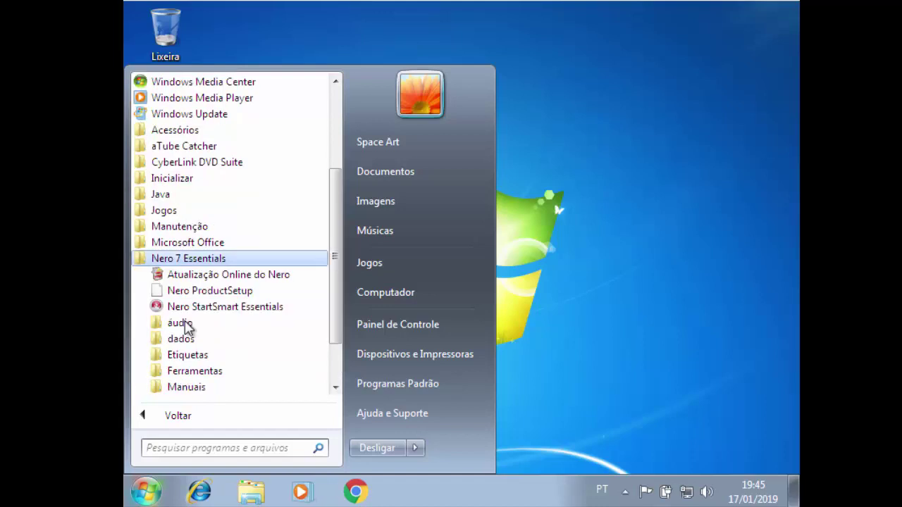
left_click(173, 261)
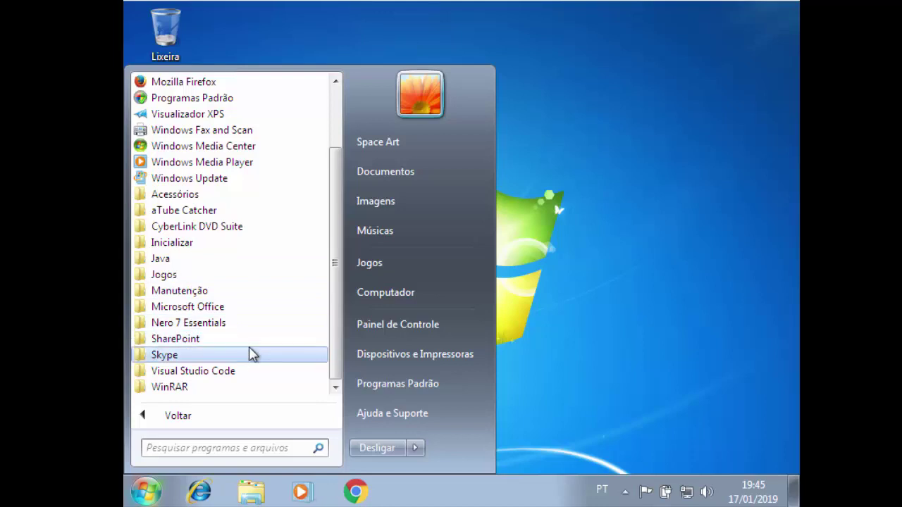
left_click(199, 358)
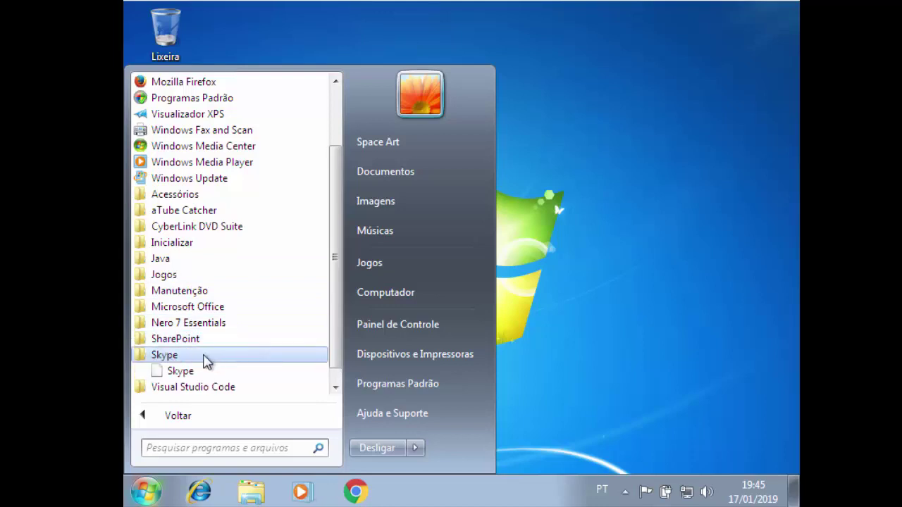
left_click(163, 356)
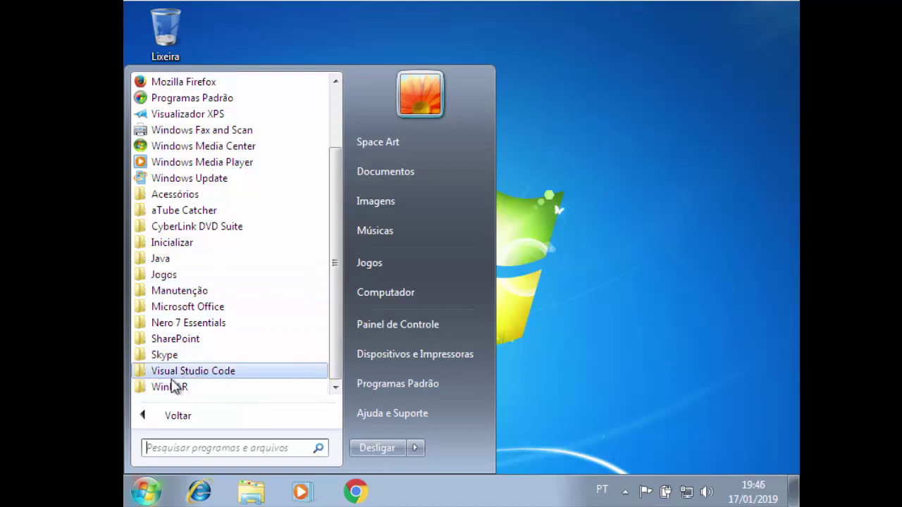
left_click(520, 176)
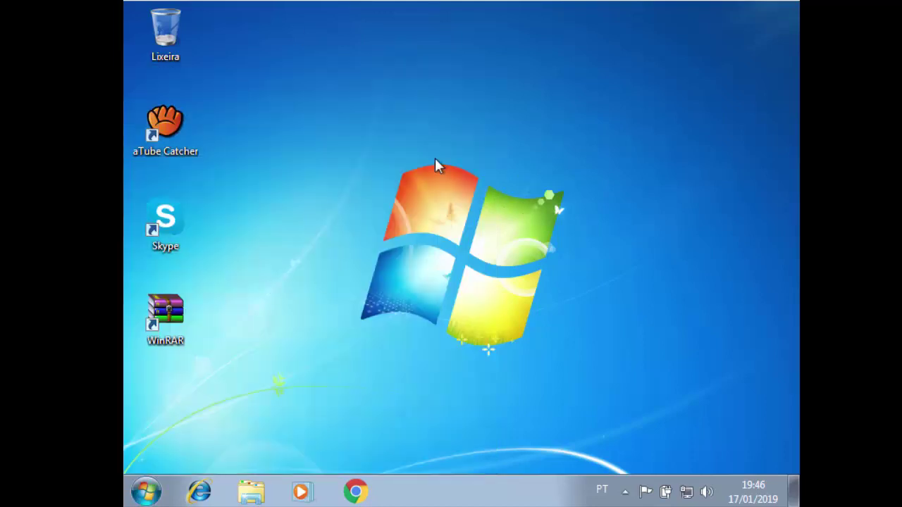